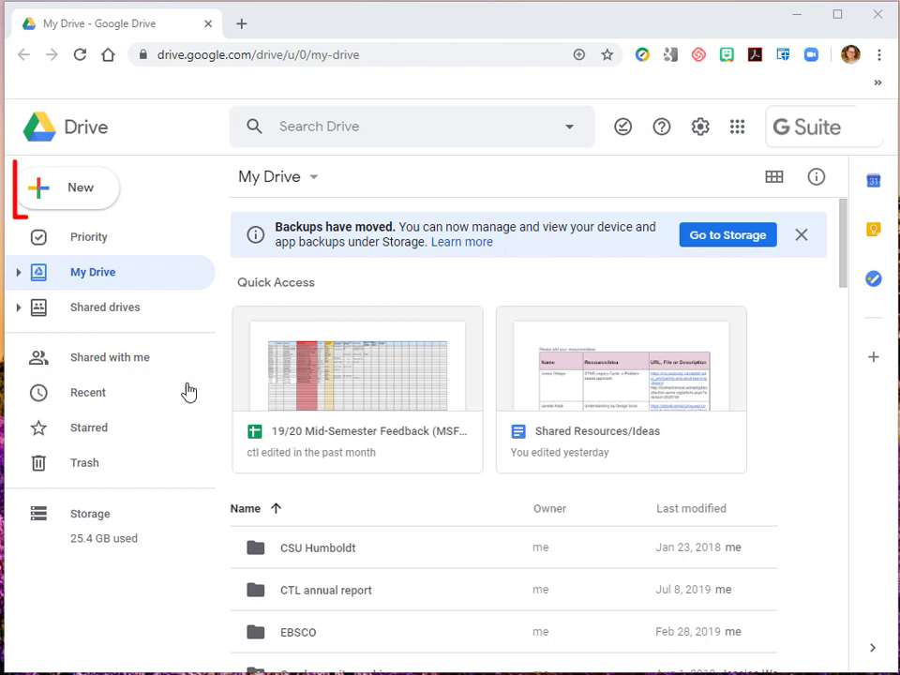
# - Create a folder named "CS 111 - Student Share" in My Drive
pyautogui.click(80, 190)
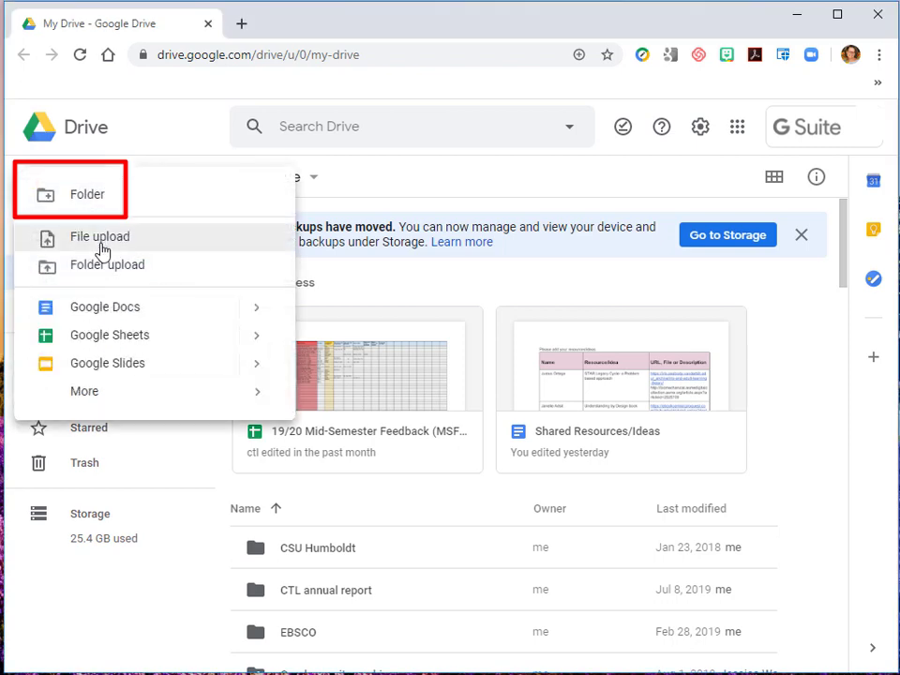
pyautogui.click(96, 199)
pyautogui.press('BackSpace')
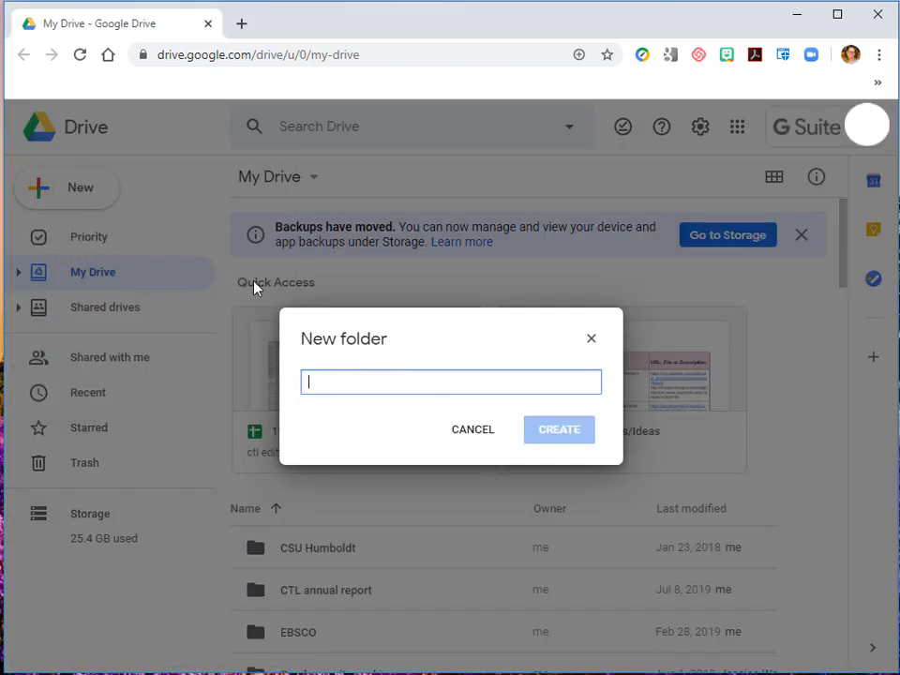
pyautogui.write('CS 111 - ')
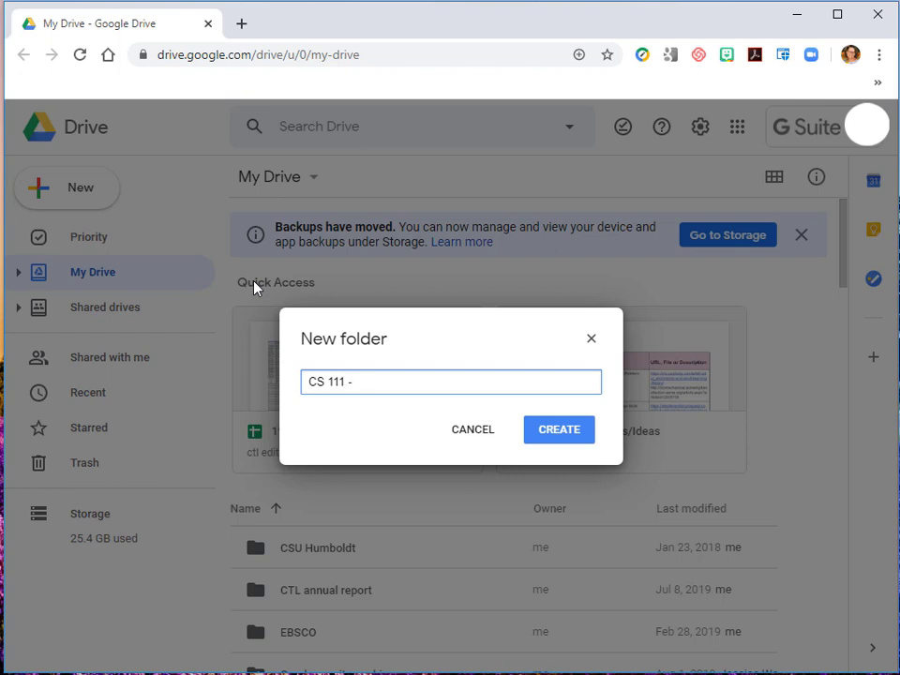
pyautogui.write('Student Share')
pyautogui.click(562, 435)
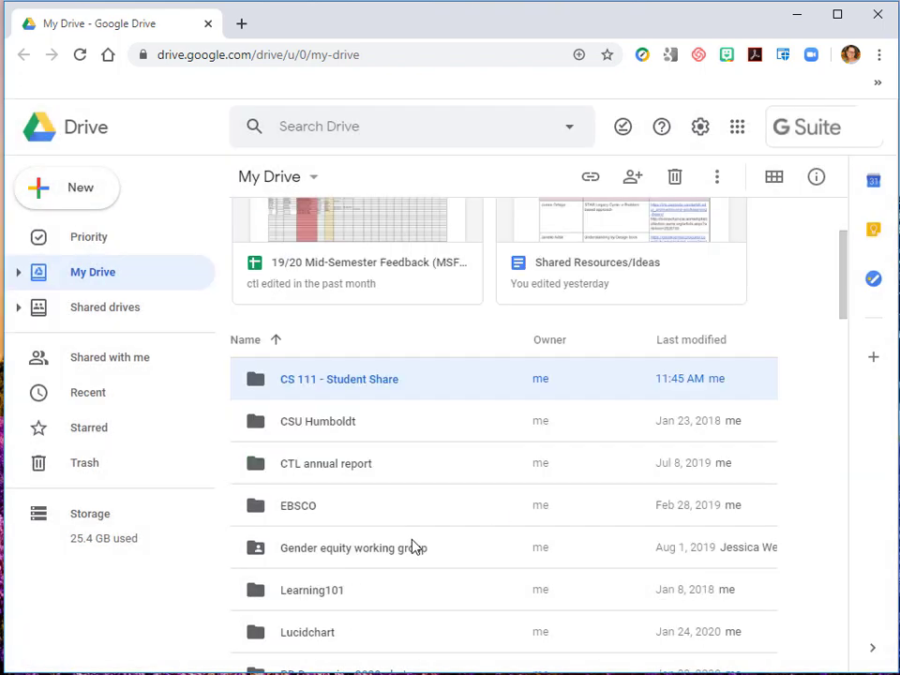
# - Open the CS 111 - Student Share folder and bring up its sharing options
pyautogui.doubleClick(385, 386)
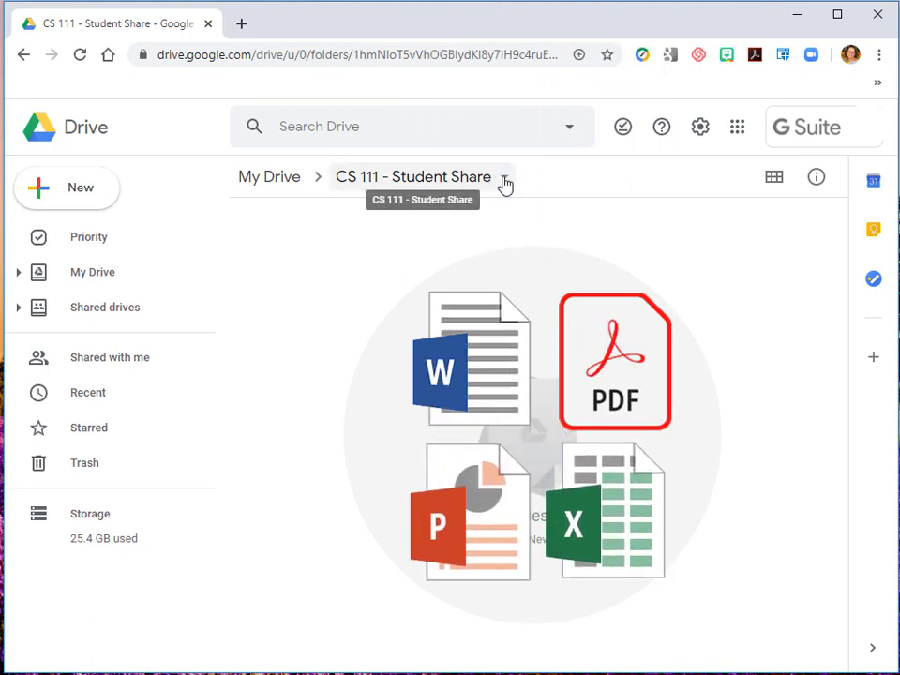
pyautogui.click(504, 180)
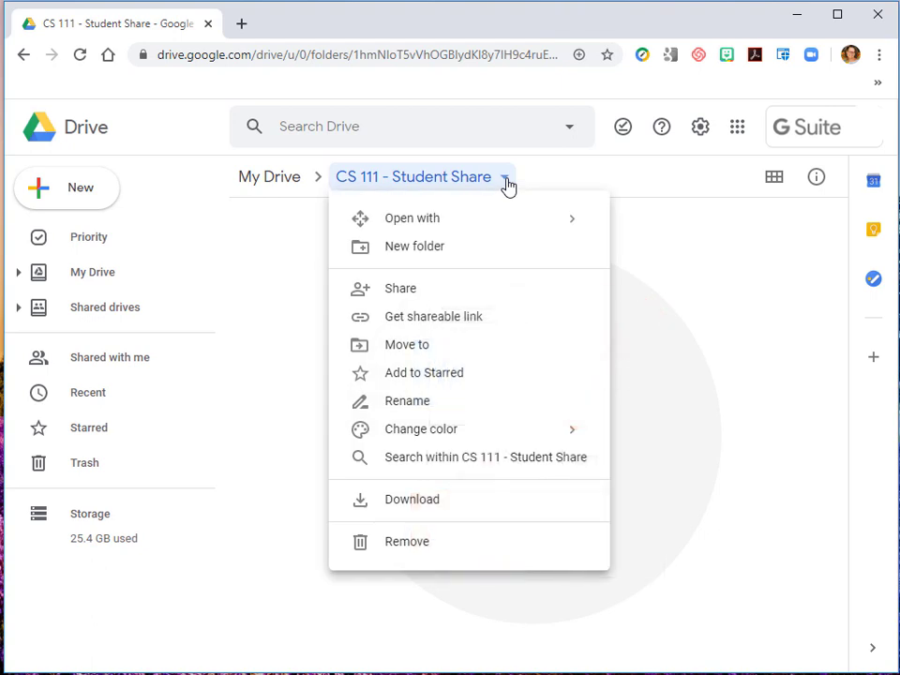
pyautogui.click(390, 296)
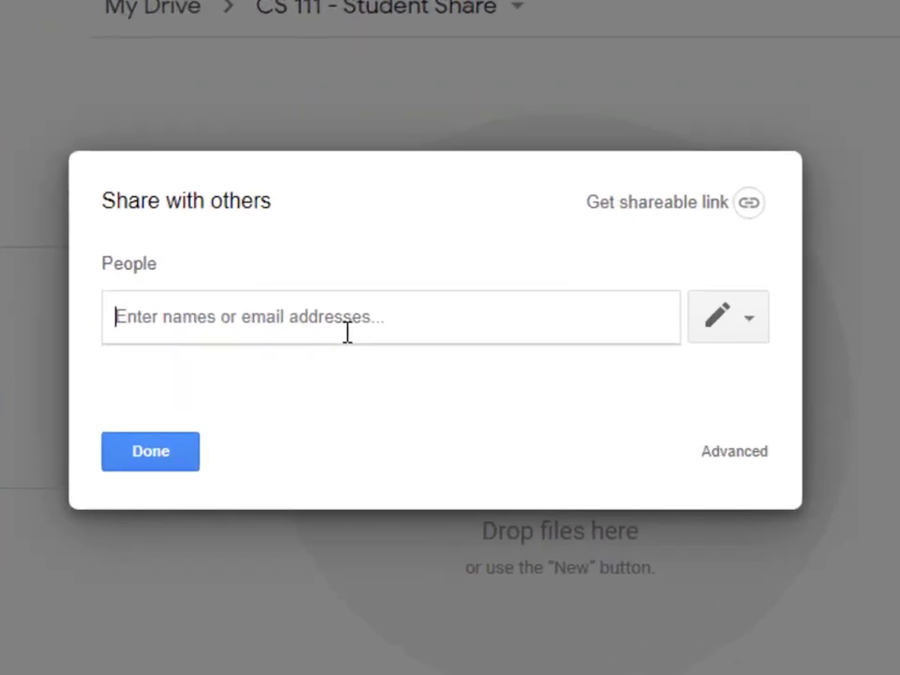
# - Look up 2204 and share the folder with the HSUClass-22044-CS_111-Computer_Science_Foundation_1 group, keeping edit access and sending the invitation without a note
pyautogui.write('220')
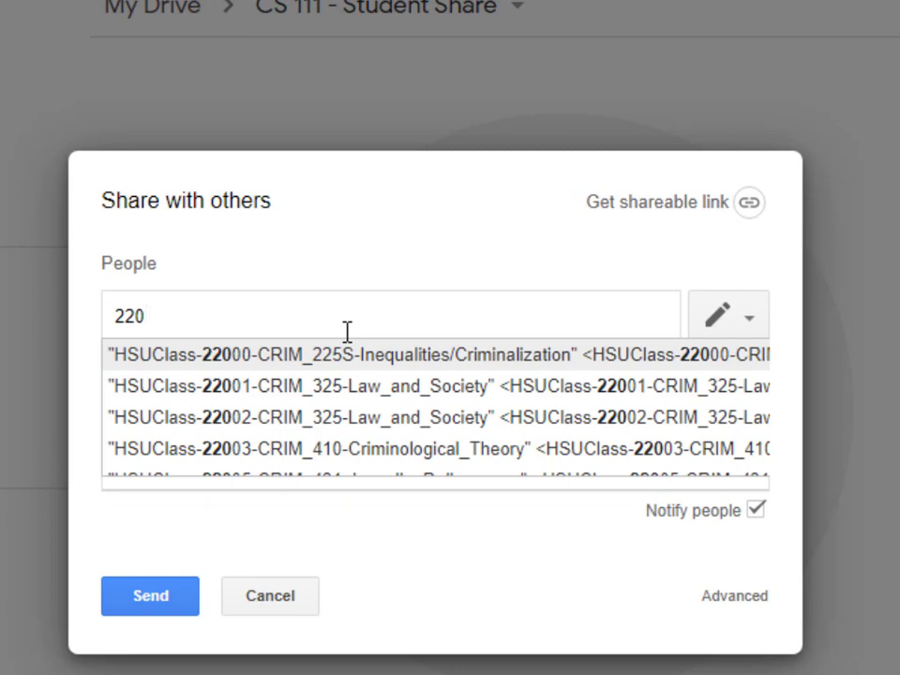
pyautogui.write('4')
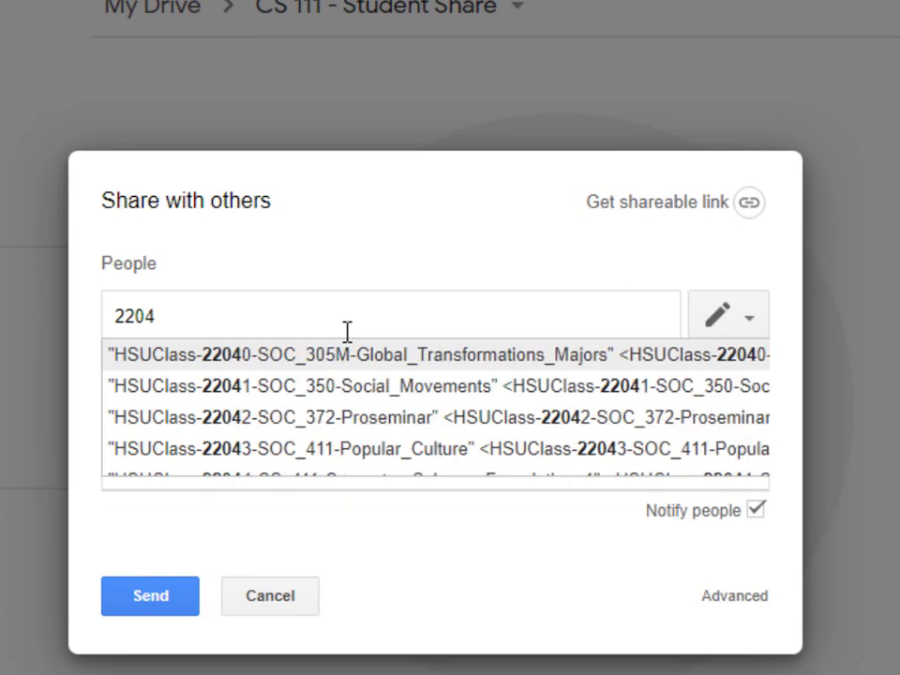
pyautogui.press('Down')
pyautogui.press('Down')
pyautogui.press('Down')
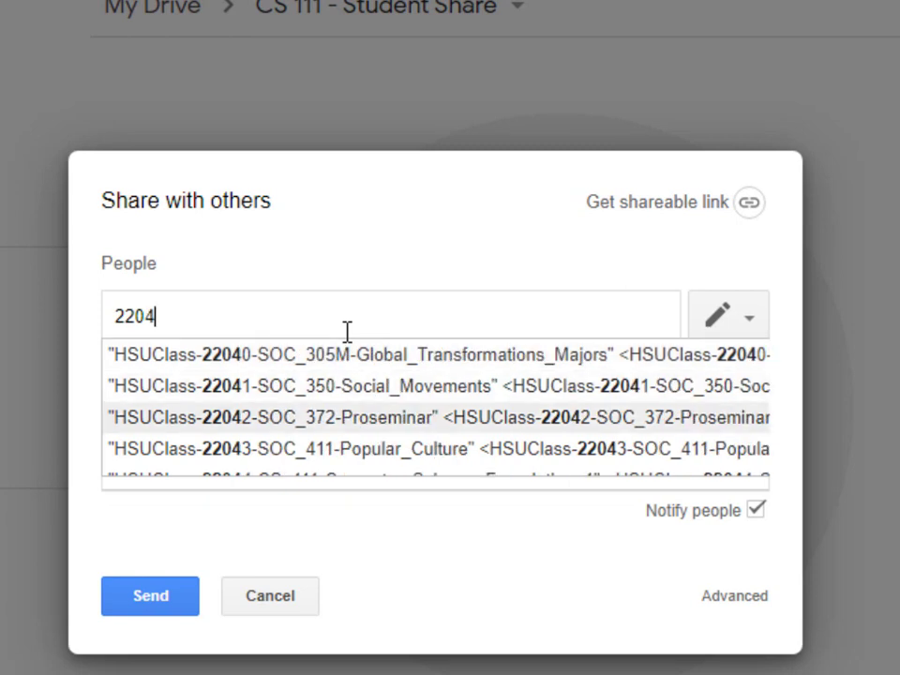
pyautogui.press('Down')
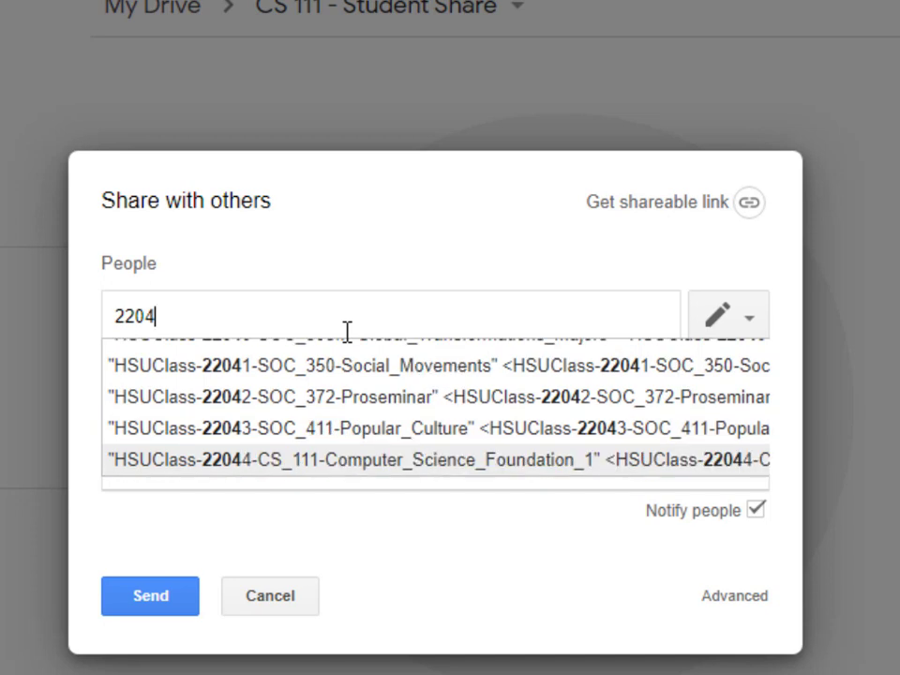
pyautogui.press('Up')
pyautogui.press('Down')
pyautogui.press('Down')
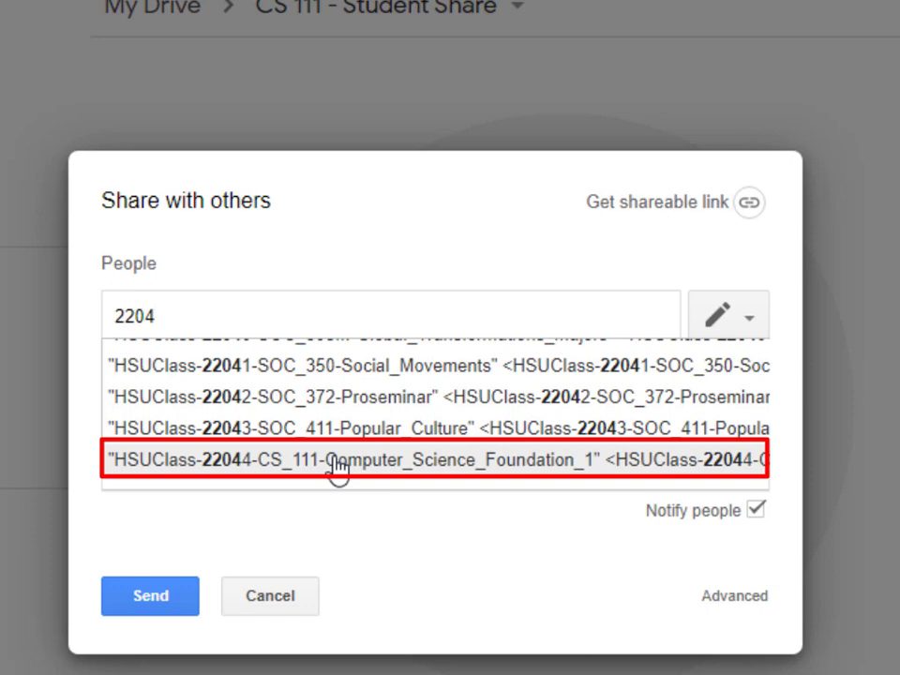
pyautogui.click(338, 468)
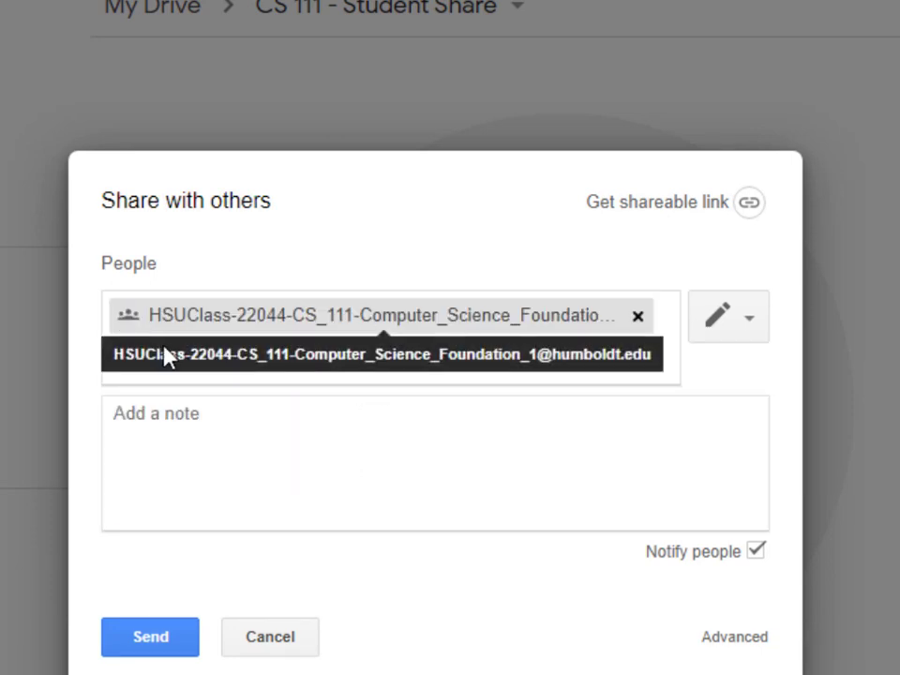
pyautogui.click(305, 439)
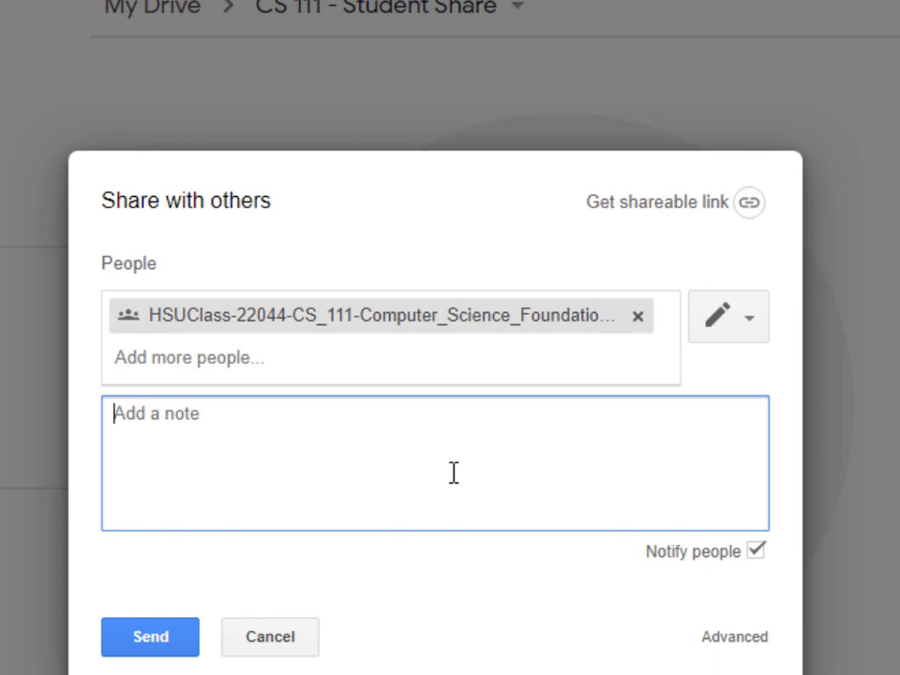
pyautogui.click(151, 646)
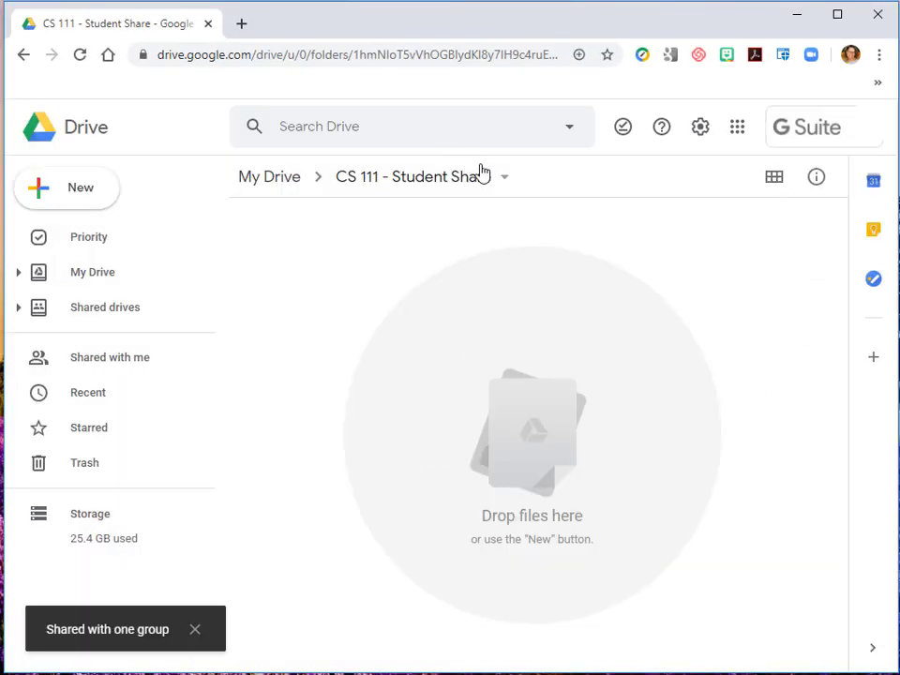
# - Remove the CS 111 class group from the folder's advanced sharing settings and save the changes
pyautogui.click(536, 183)
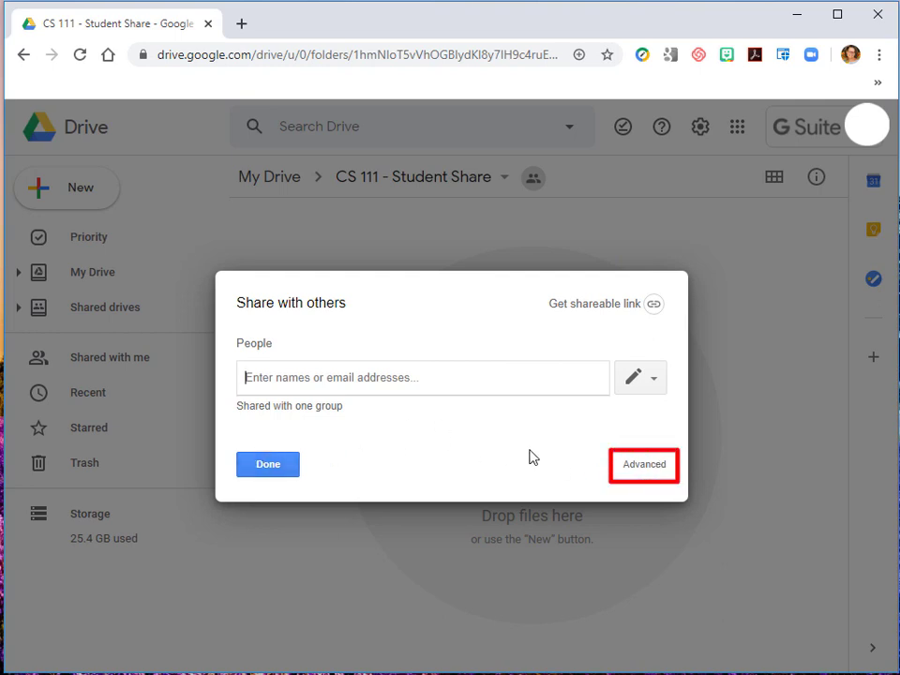
pyautogui.click(644, 471)
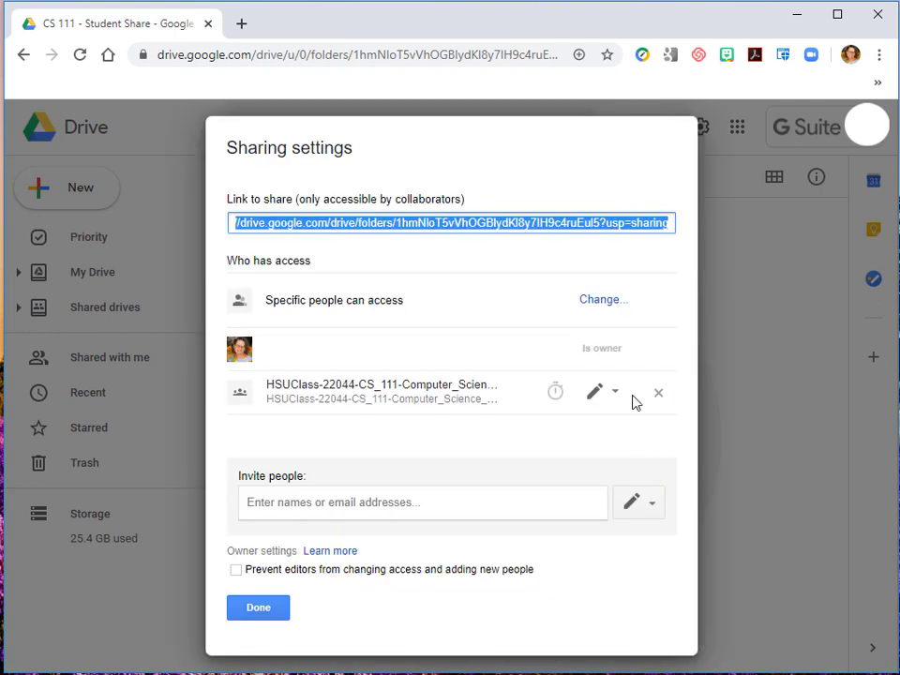
pyautogui.click(658, 395)
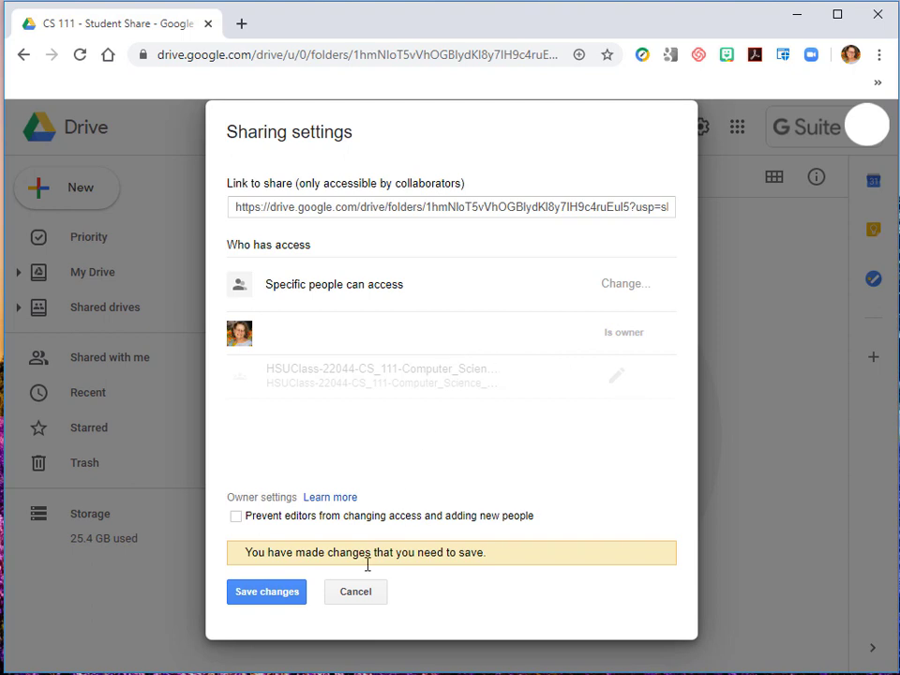
pyautogui.click(274, 594)
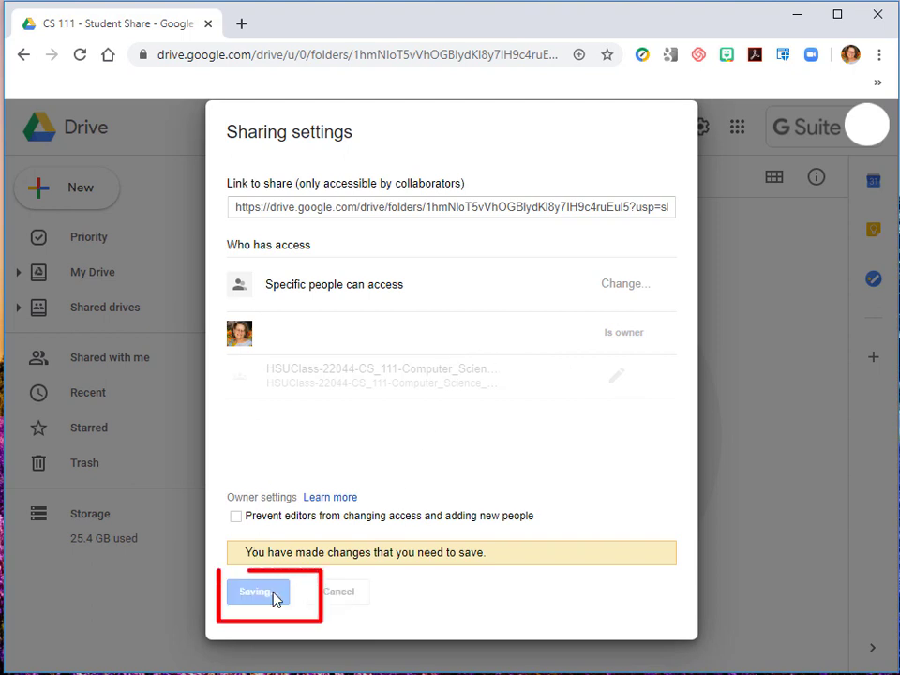
pyautogui.click(270, 592)
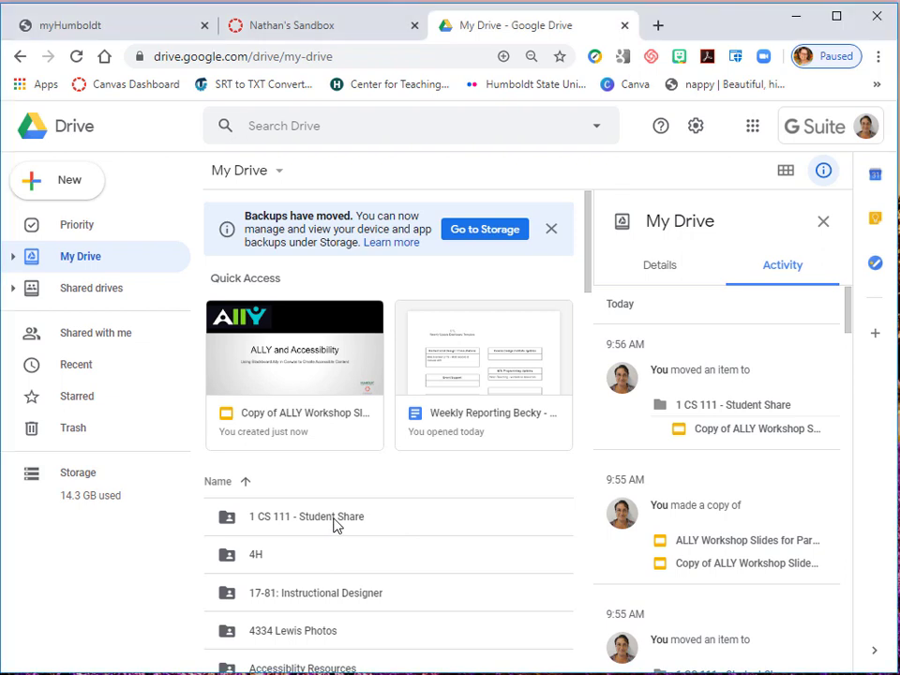
# - Set the collaborator's access to the "1 CS 111 - Student Share" folder to "Can view only" and save the sharing settings
pyautogui.click(336, 524)
pyautogui.rightClick(336, 525)
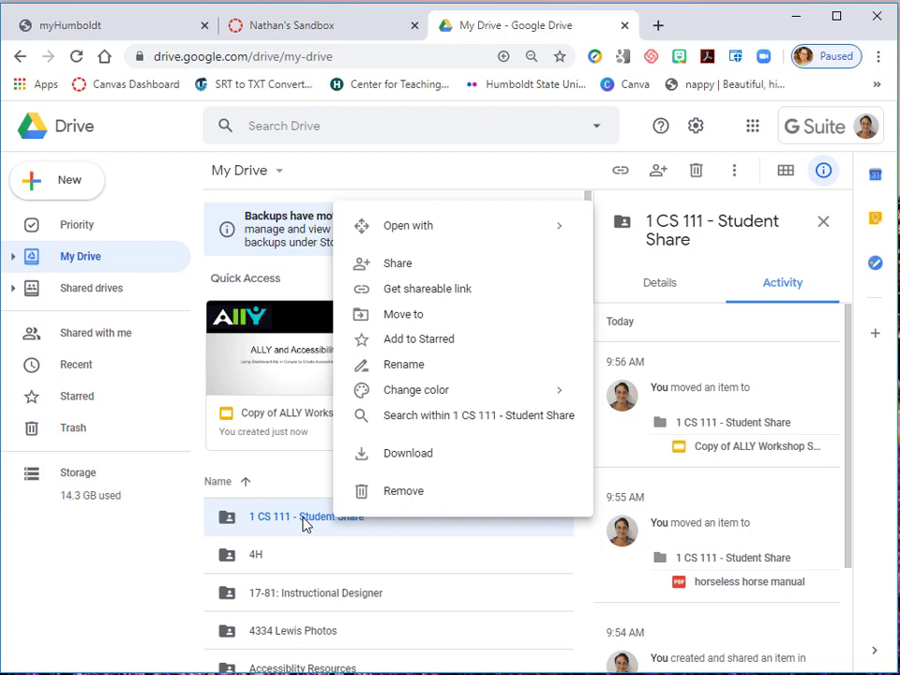
pyautogui.click(398, 265)
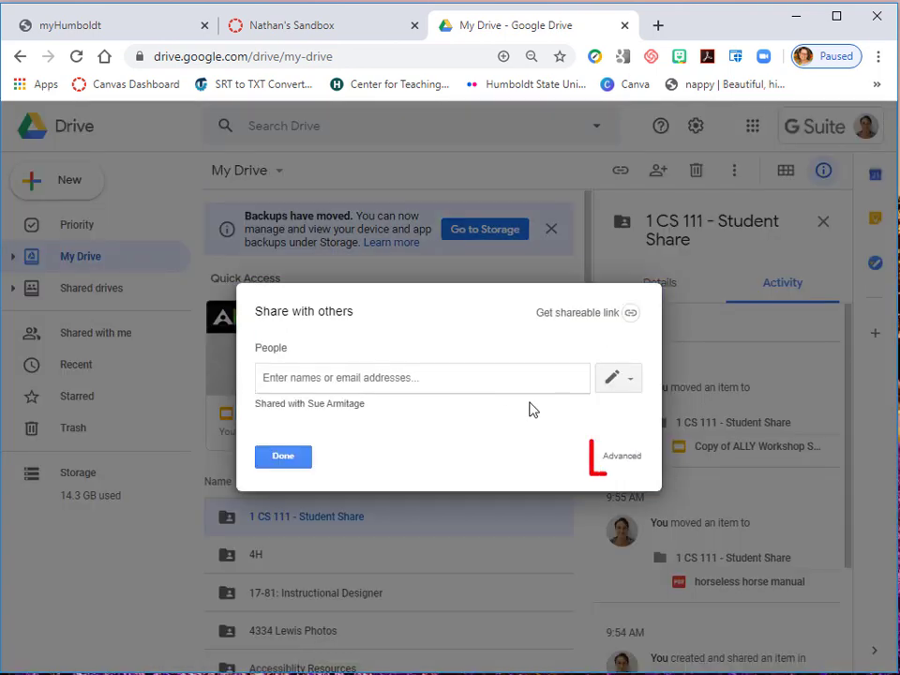
pyautogui.click(633, 460)
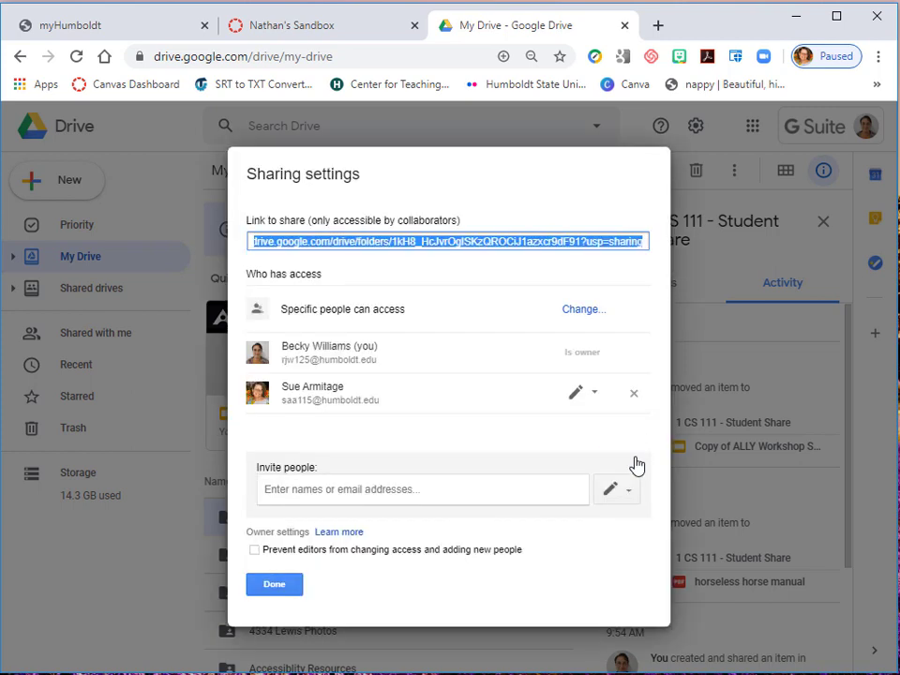
pyautogui.click(581, 398)
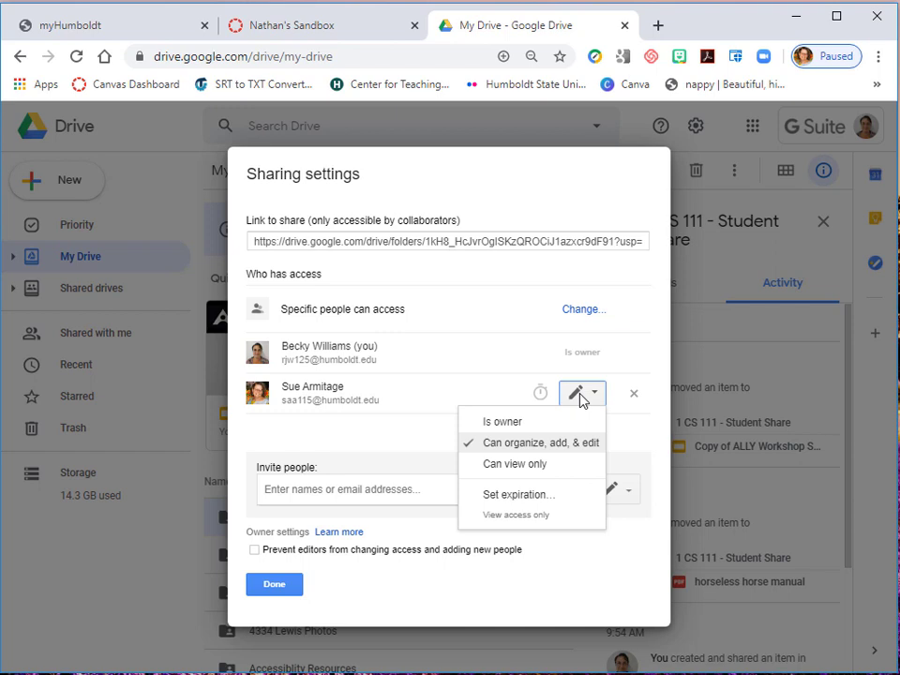
pyautogui.click(552, 471)
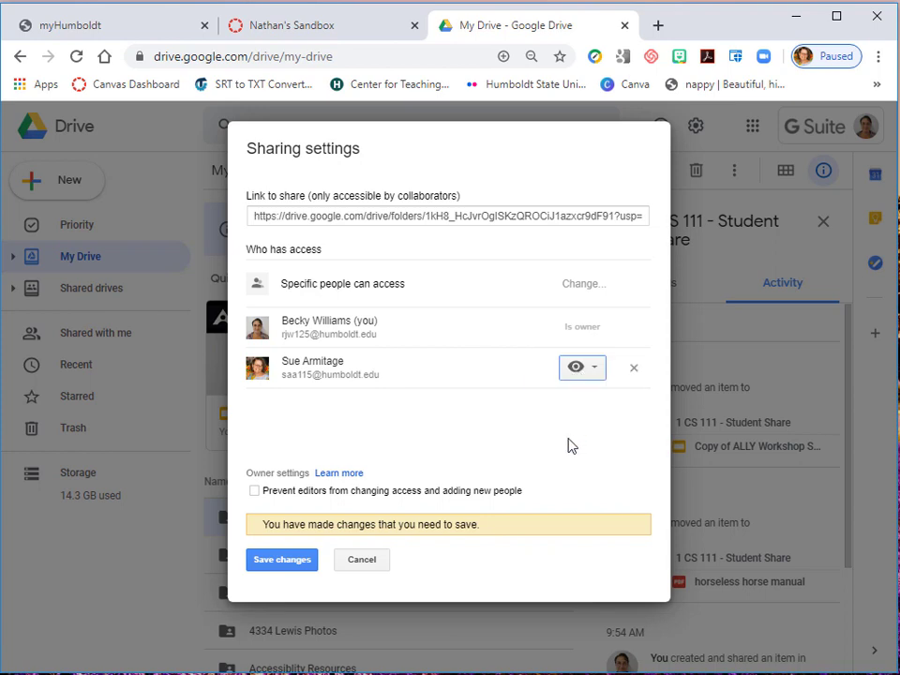
pyautogui.click(278, 561)
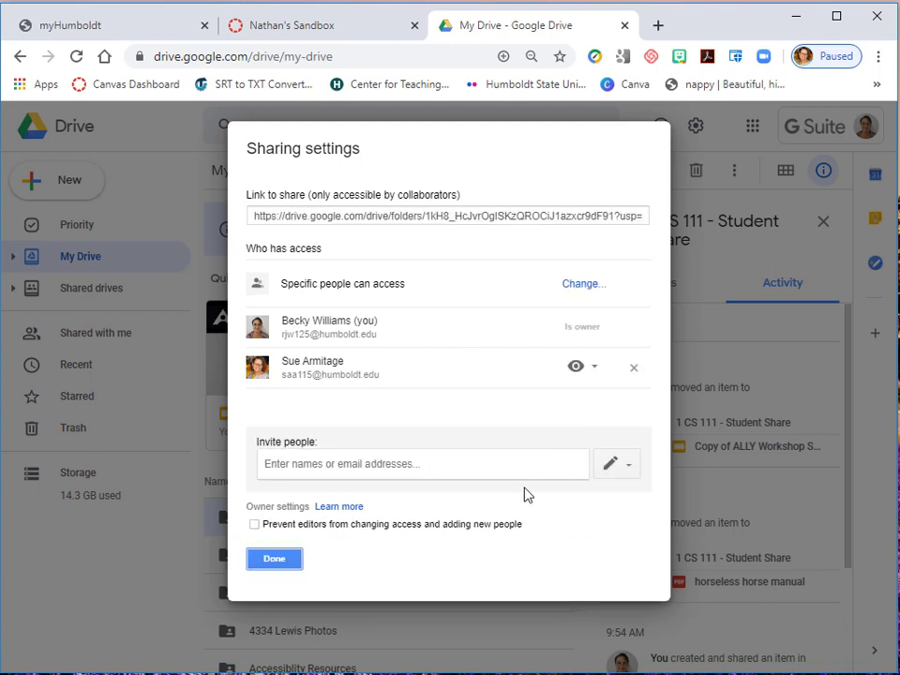
pyautogui.click(264, 559)
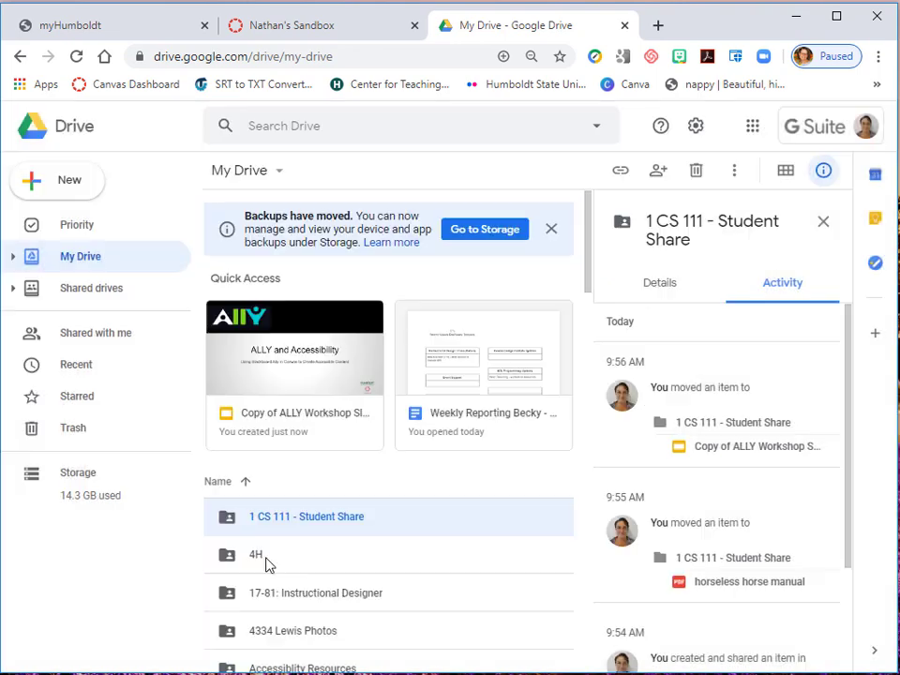
# - Open the "1 CS 111 - Student Share" folder and check whom it is shared with
pyautogui.doubleClick(313, 521)
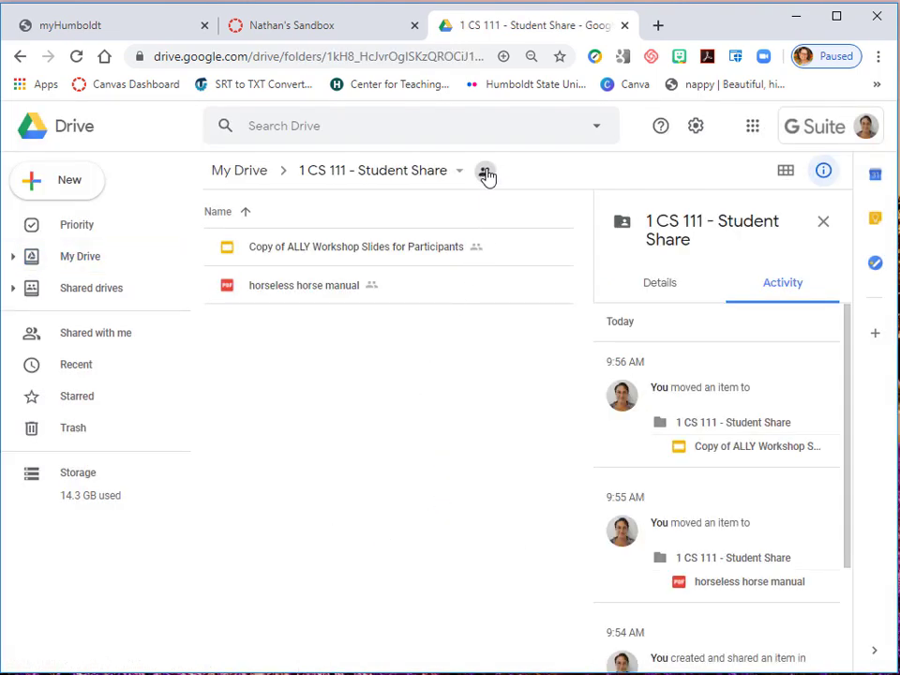
pyautogui.click(484, 172)
pyautogui.moveTo(484, 175)
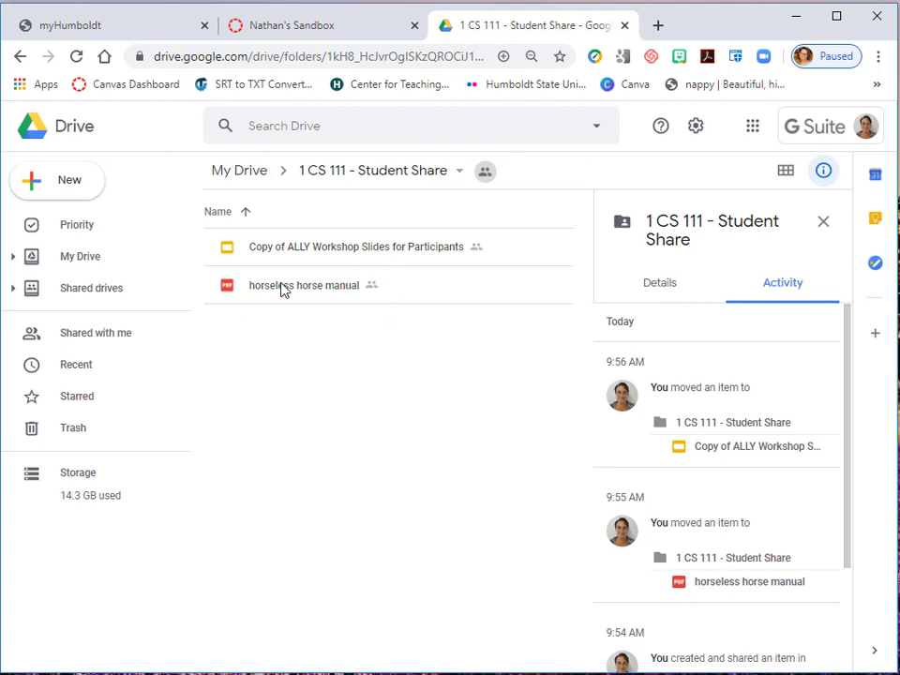
# - Set the collaborator's access to the "horseless horse manual" PDF to "Can edit" in the advanced sharing settings and save the changes
pyautogui.rightClick(367, 293)
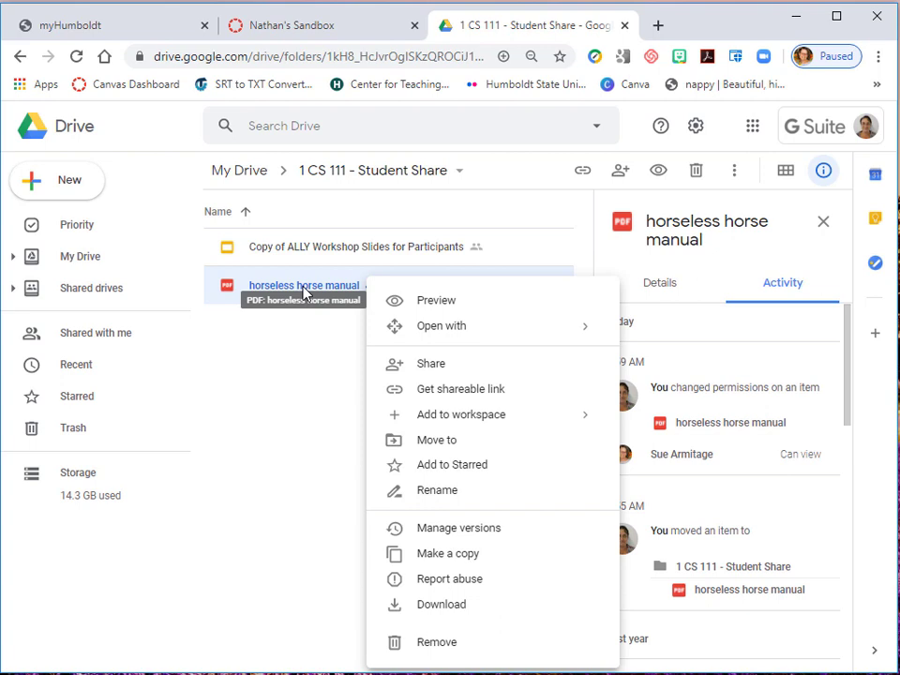
pyautogui.click(444, 365)
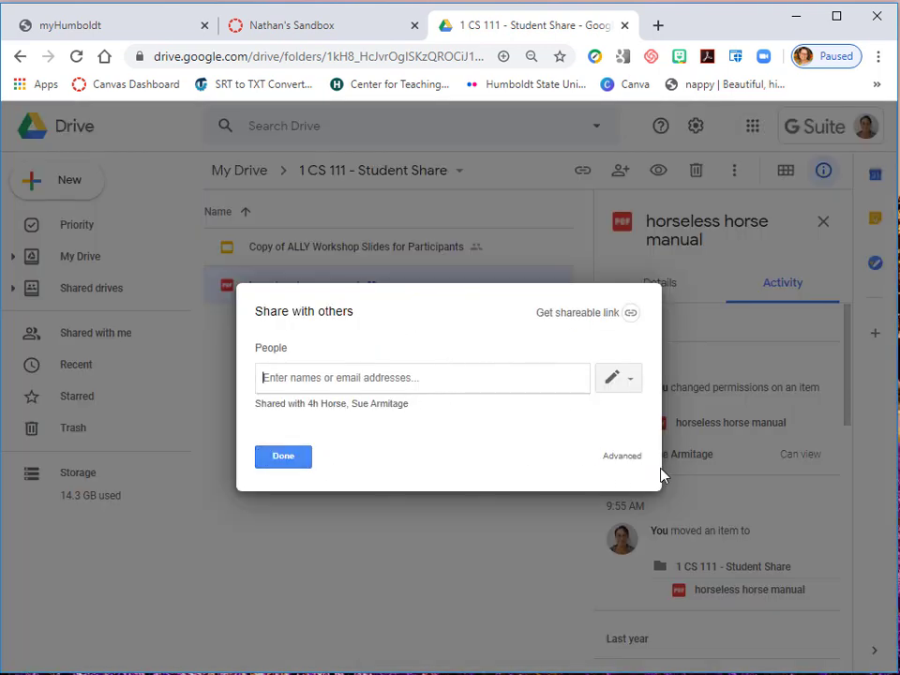
pyautogui.click(623, 460)
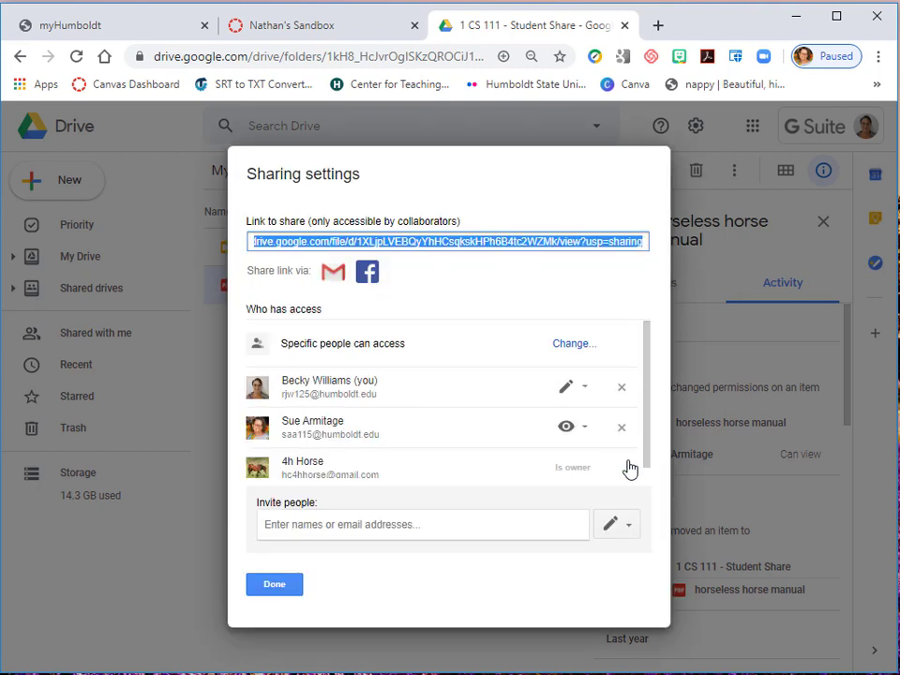
pyautogui.click(582, 430)
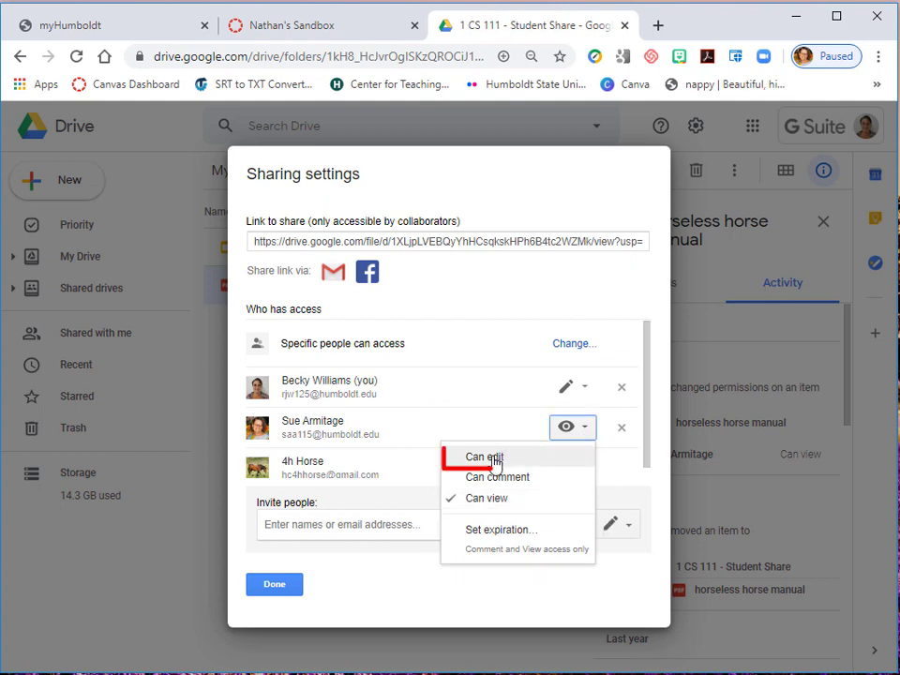
pyautogui.click(494, 459)
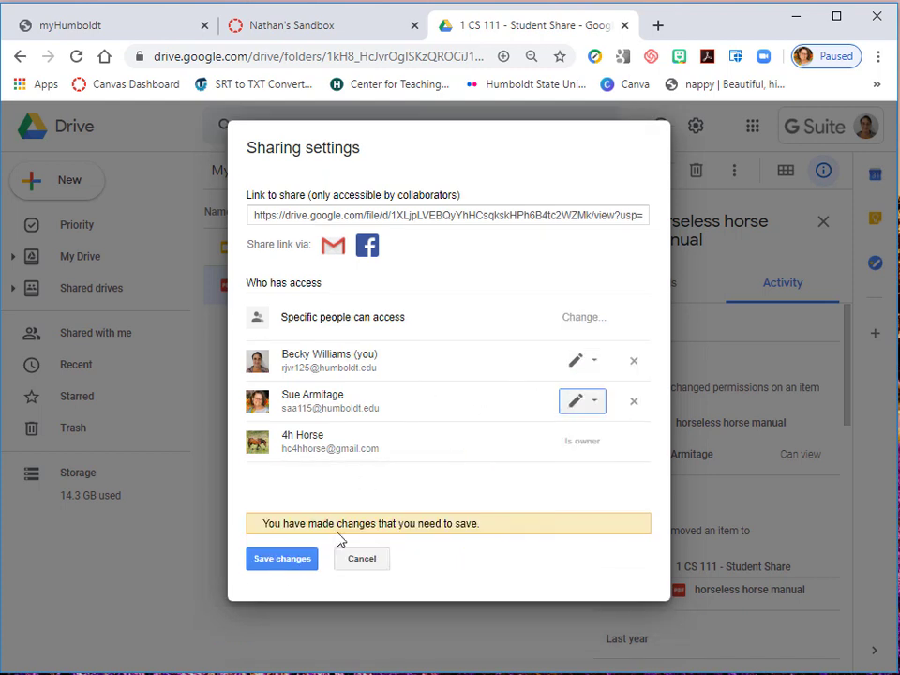
pyautogui.click(592, 403)
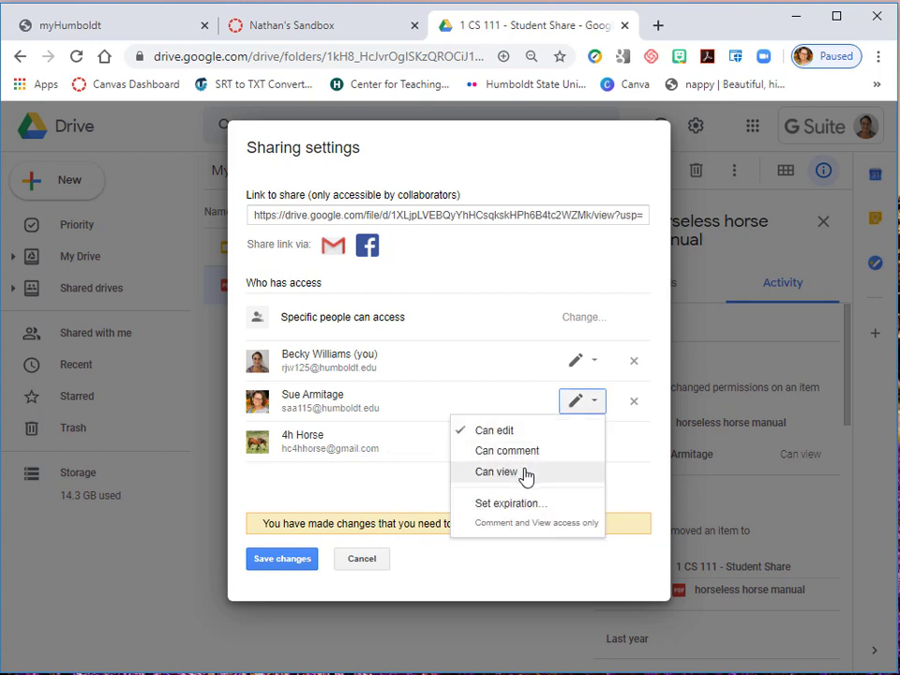
pyautogui.click(495, 471)
pyautogui.click(578, 403)
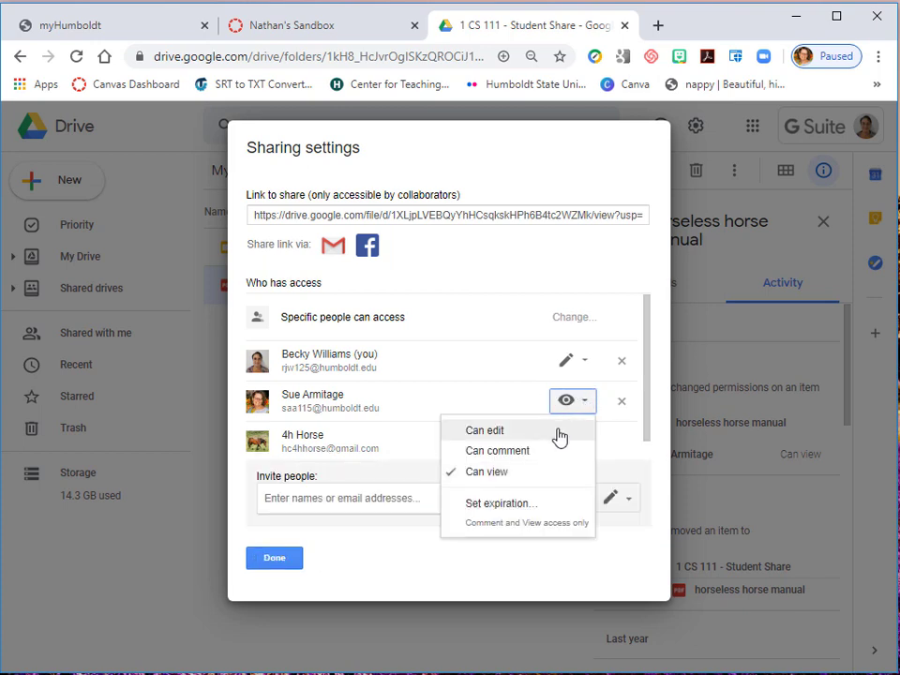
pyautogui.click(559, 431)
pyautogui.click(274, 560)
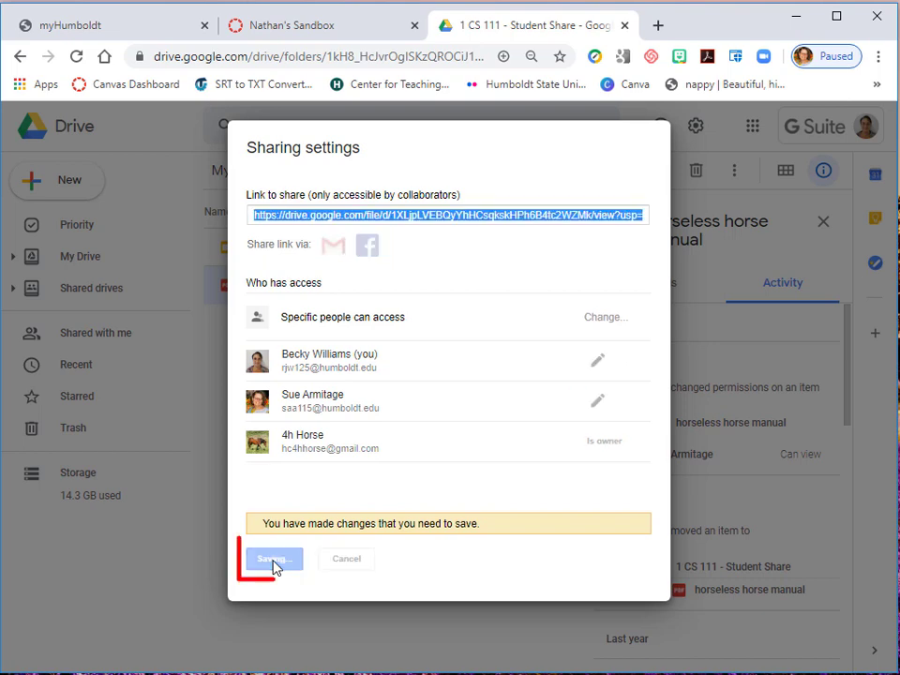
pyautogui.click(297, 560)
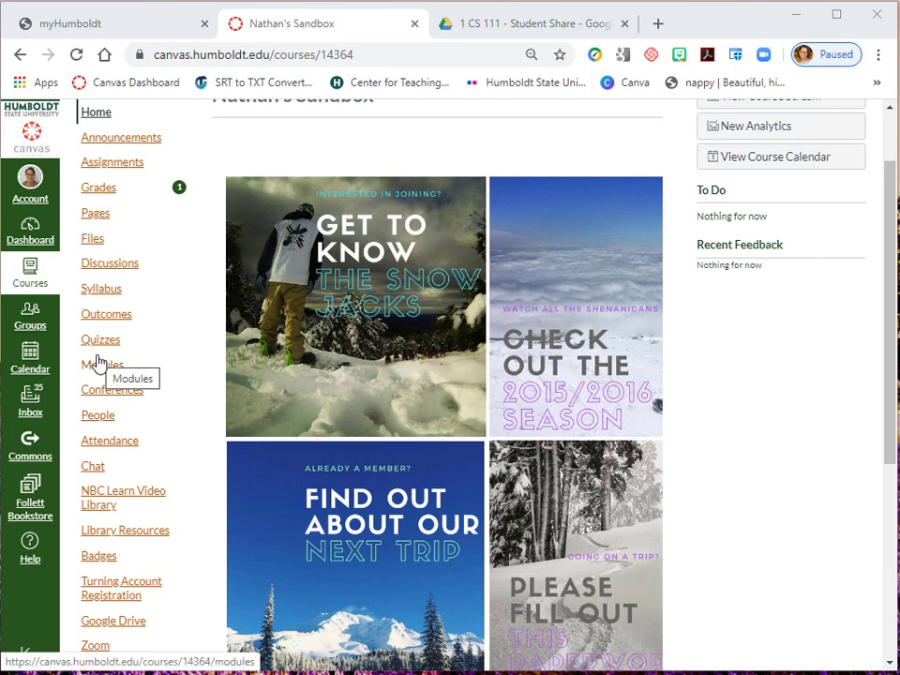
# - Switch to the sandbox course in Canvas and open its Google Drive tool from the course navigation
pyautogui.scroll(-4, 98, 364)
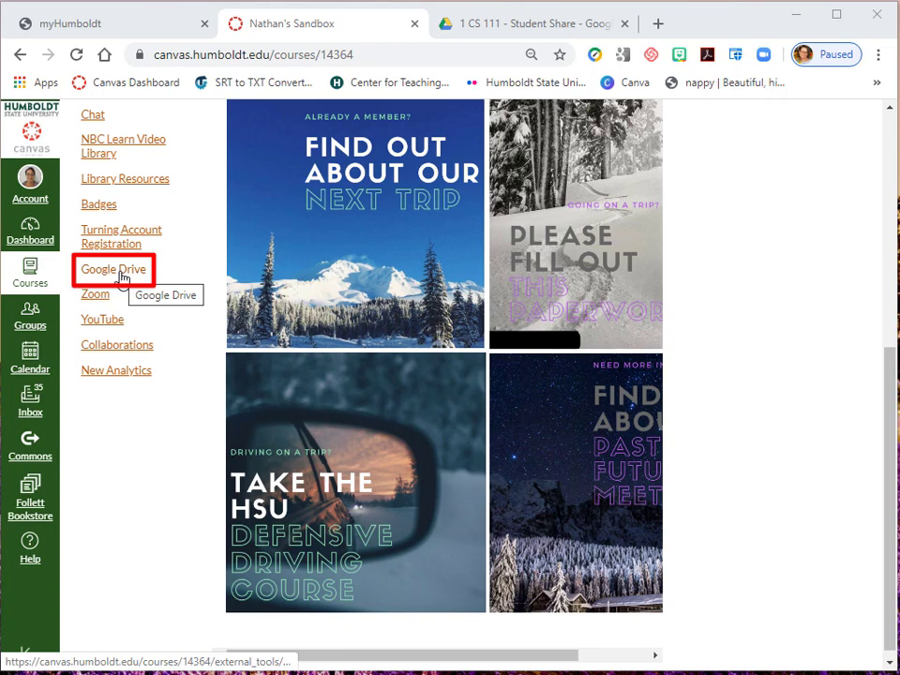
pyautogui.scroll(4, 160, 373)
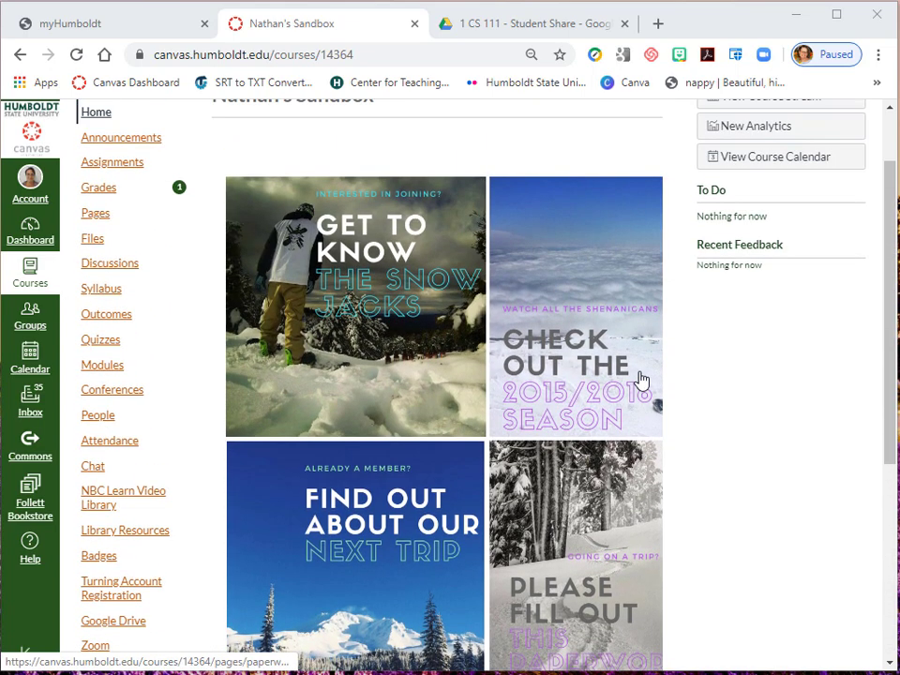
pyautogui.scroll(-3, 315, 421)
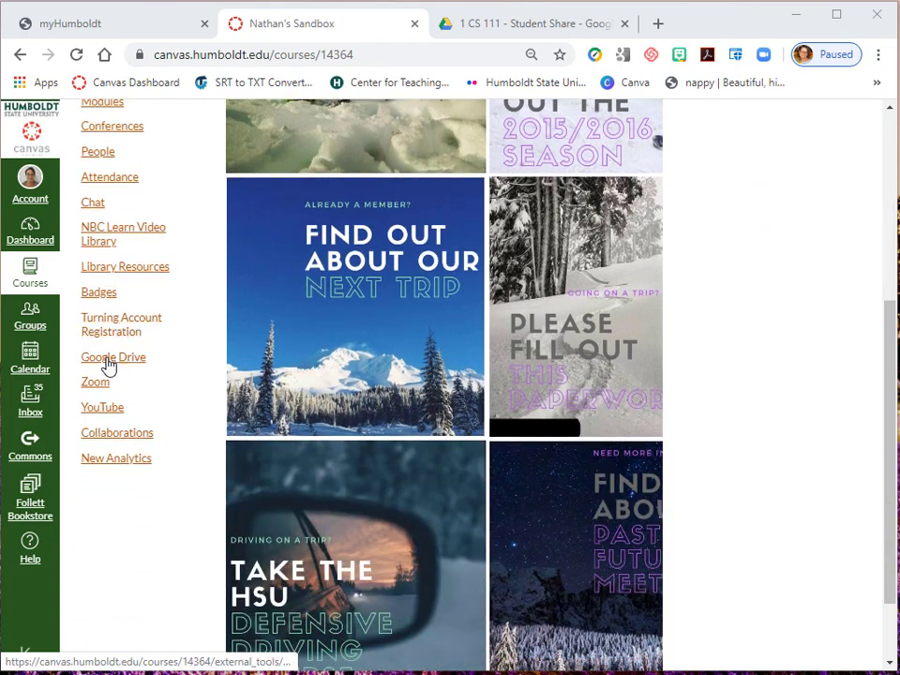
pyautogui.click(109, 362)
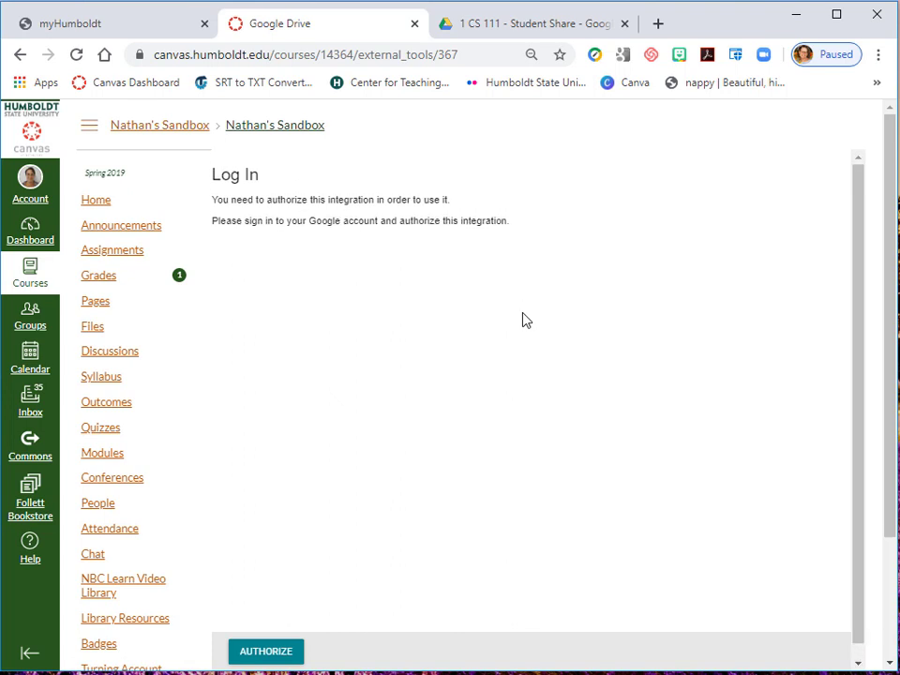
# - Authorize the Google Drive LTI by Canvas integration with the instructor's humboldt.edu account and allow it to access the Drive files
pyautogui.scroll(-1, 468, 401)
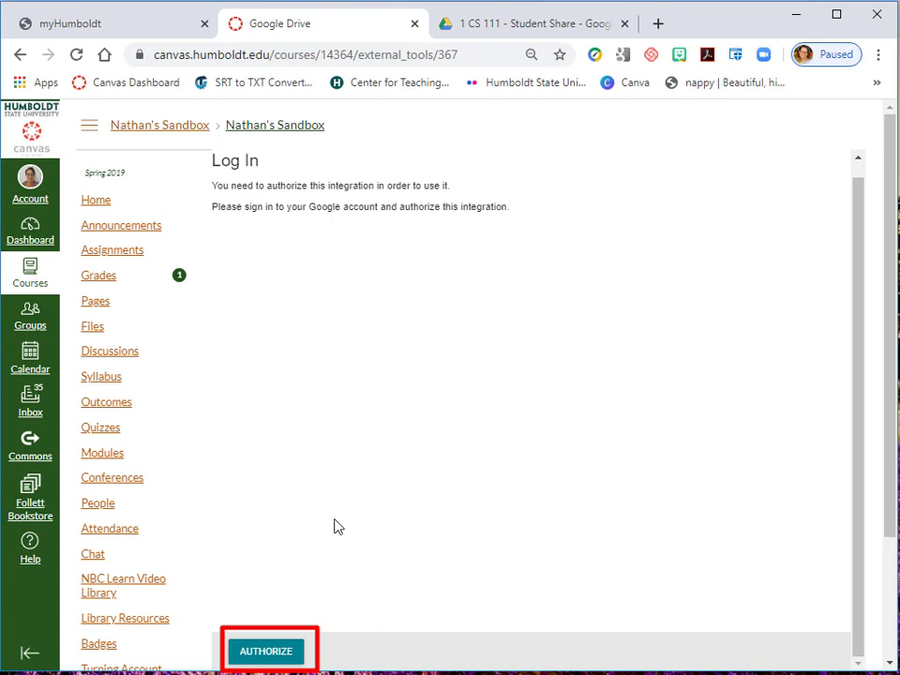
pyautogui.click(280, 660)
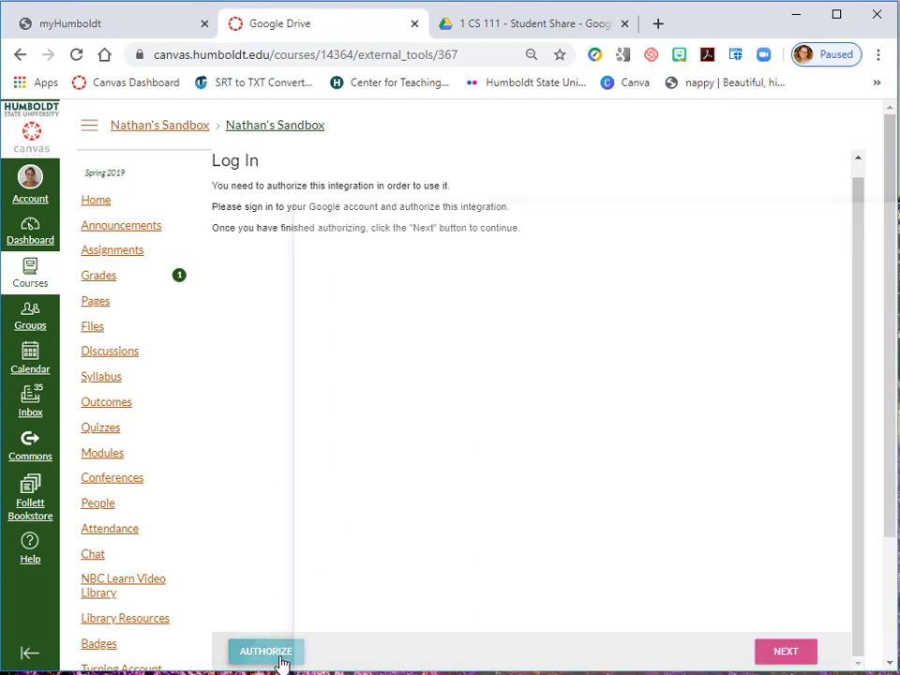
pyautogui.moveTo(568, 210); pyautogui.dragTo(407, 35)
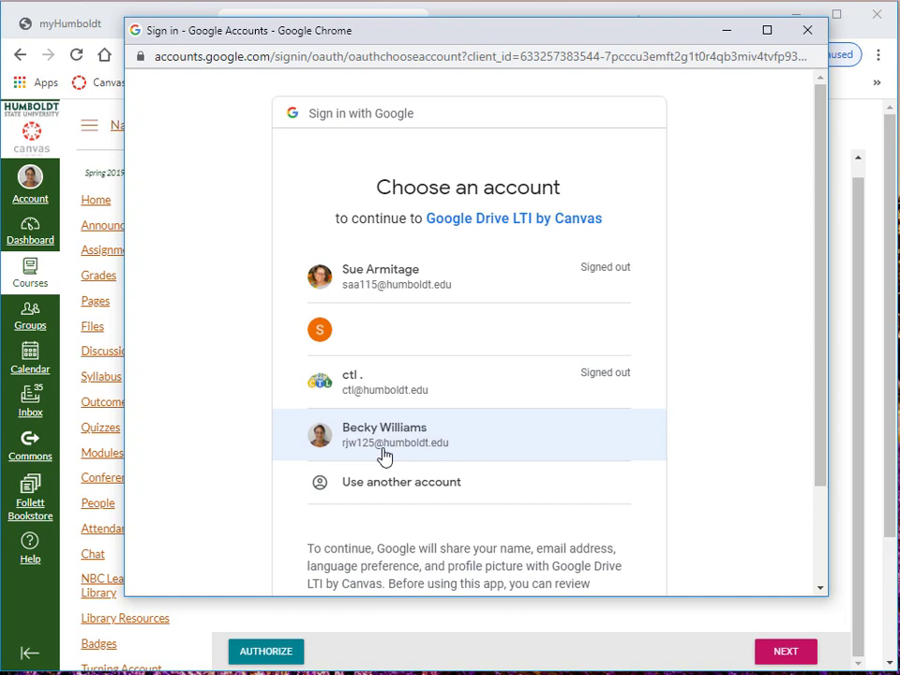
pyautogui.click(423, 451)
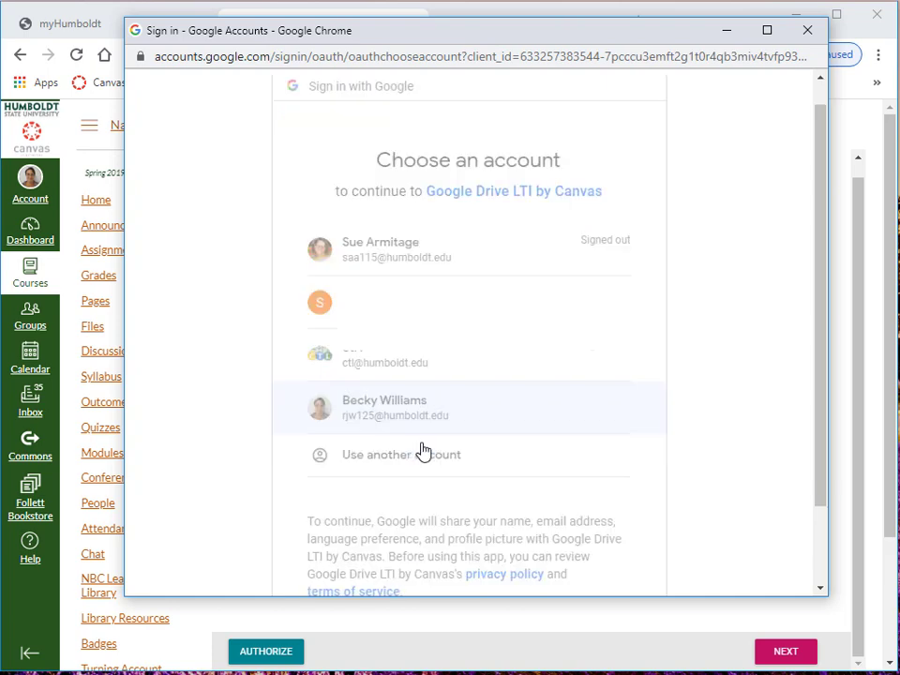
pyautogui.scroll(-2, 566, 364)
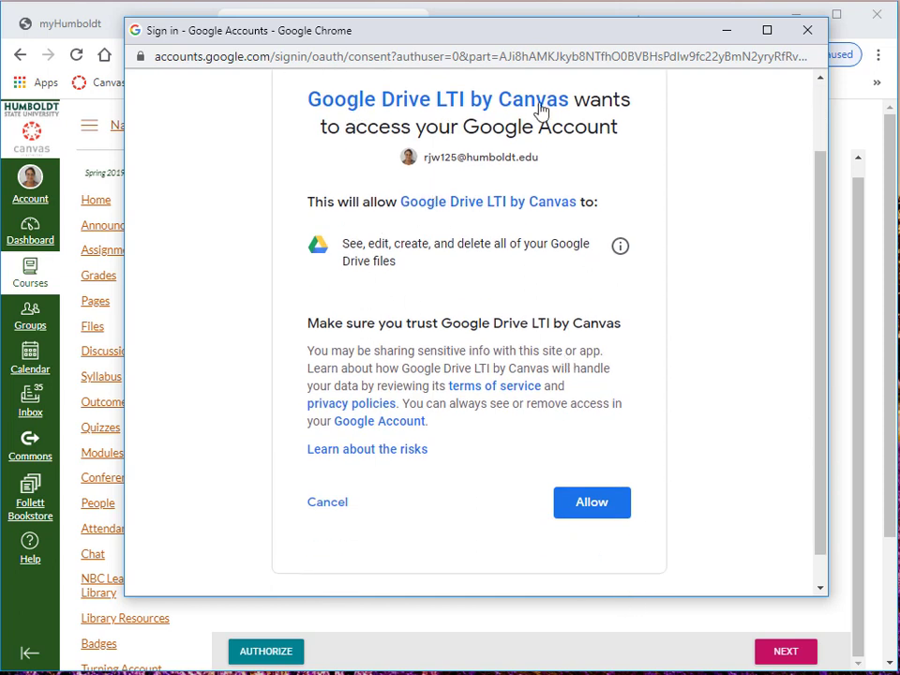
pyautogui.click(601, 501)
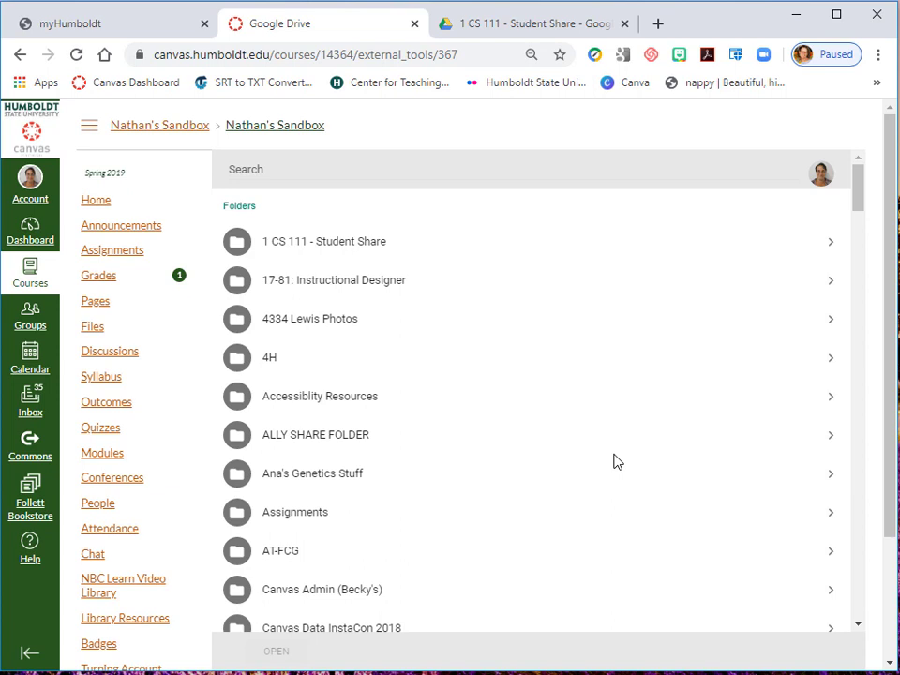
# - Browse the Drive folders listed in the course and open the "1 CS 111 - Student Share" folder
pyautogui.scroll(-10, 616, 460)
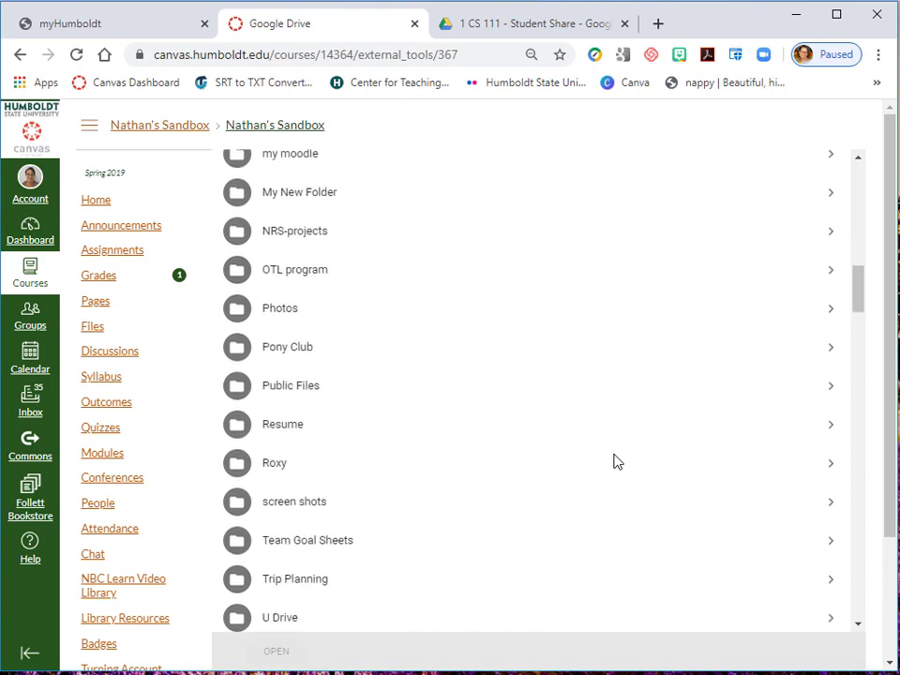
pyautogui.scroll(-7, 615, 460)
pyautogui.scroll(5, 616, 460)
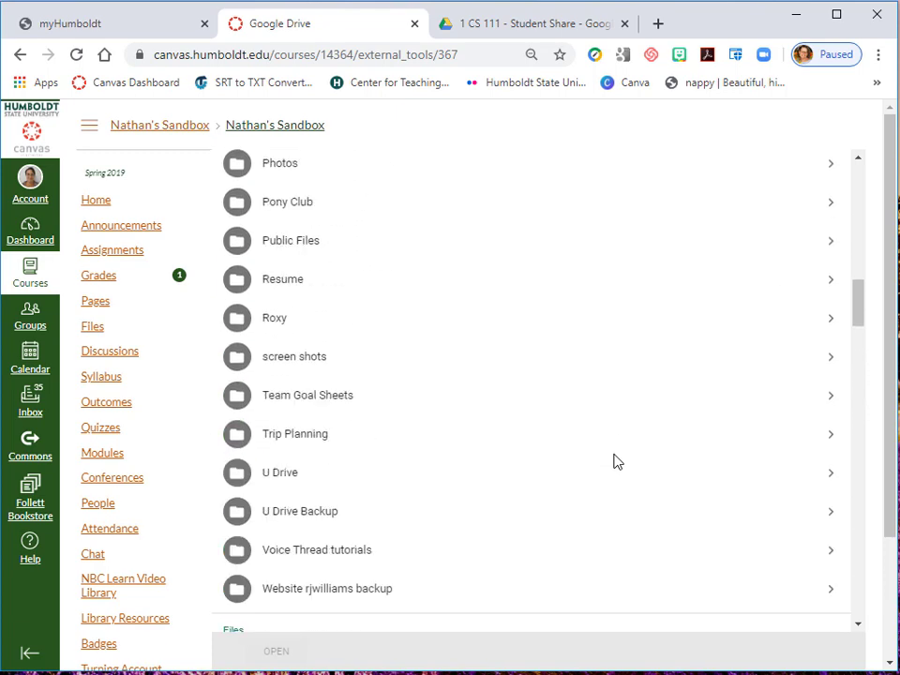
pyautogui.scroll(15, 616, 460)
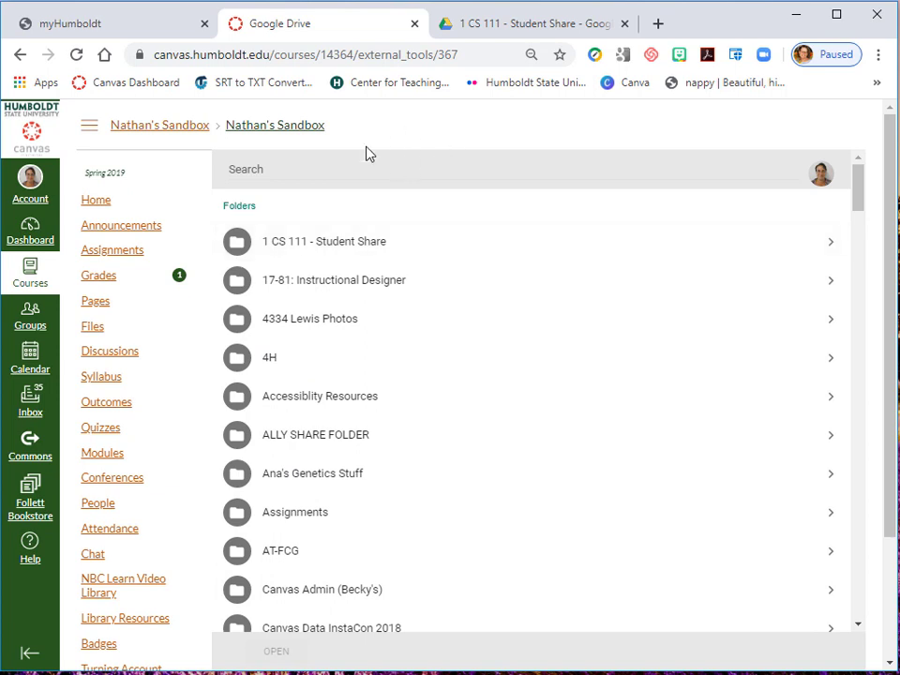
pyautogui.click(333, 250)
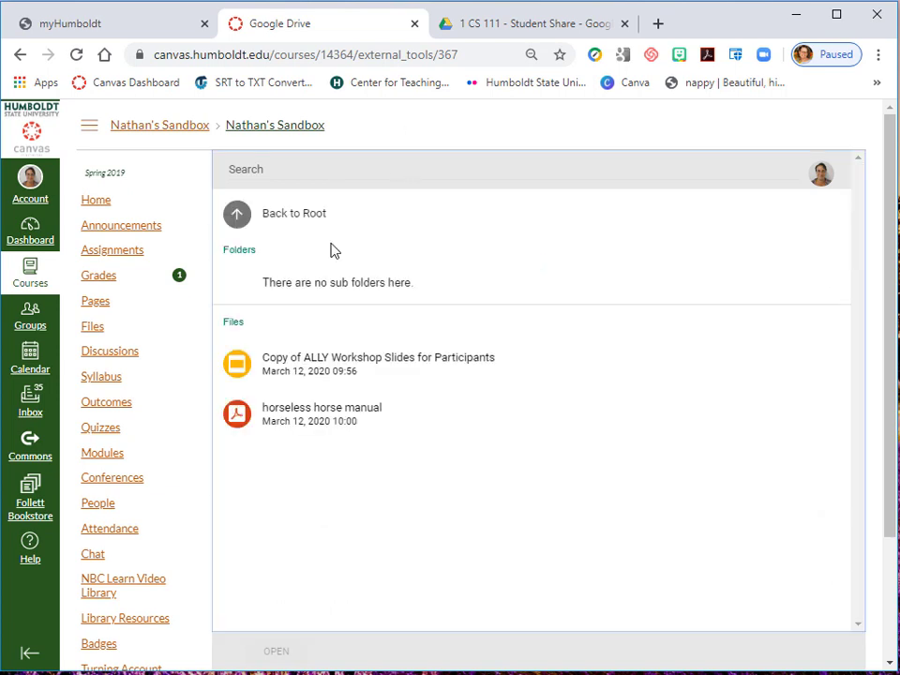